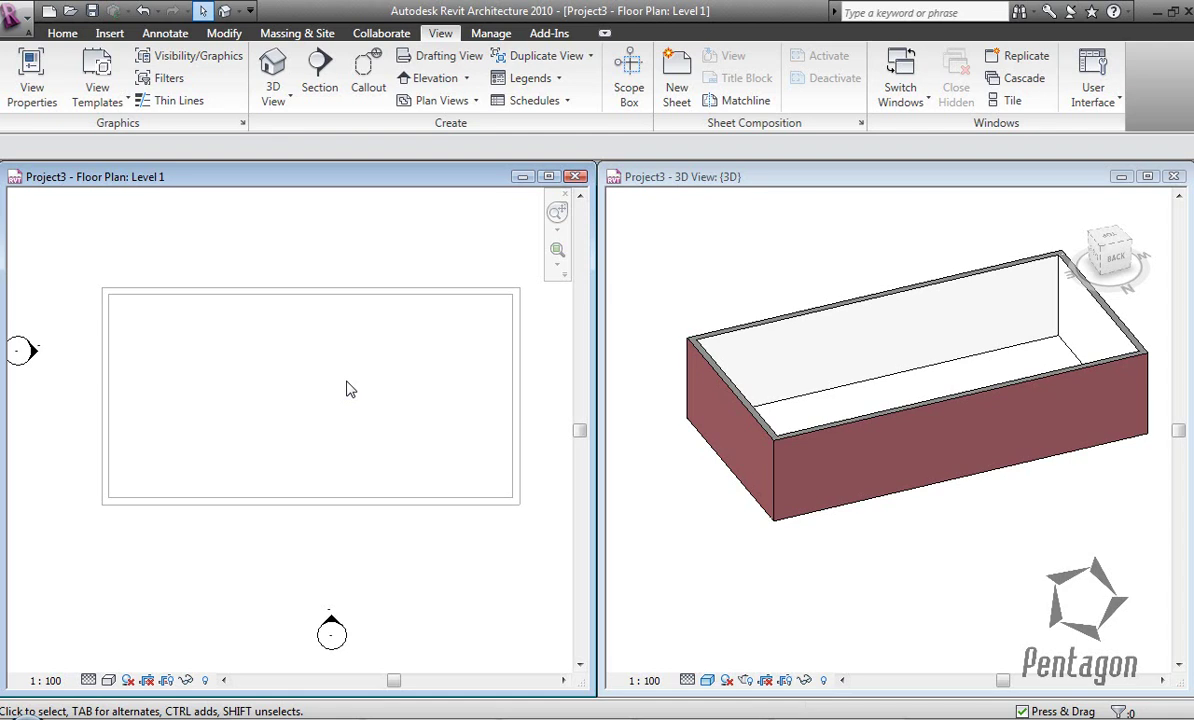
# Create a Roof By Footprint around the whole wall chain, producing a hipped roof with 200 overhang.
pyautogui.click(62, 34)
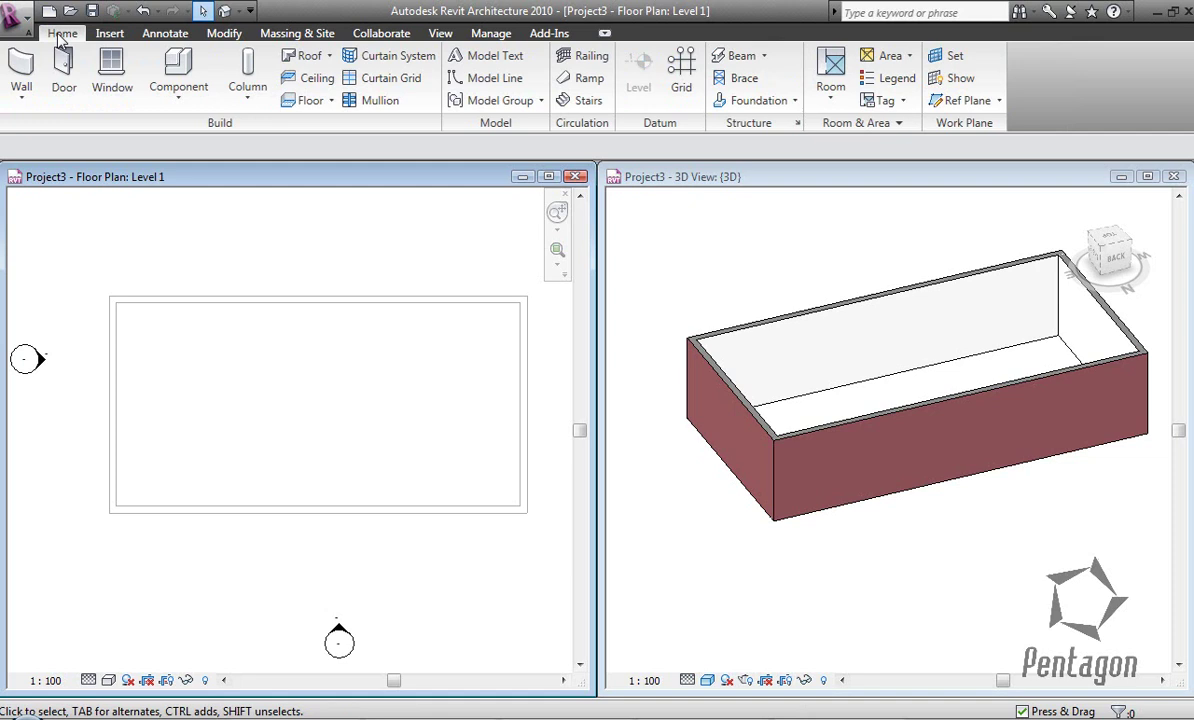
pyautogui.click(318, 56)
pyautogui.click(338, 90)
pyautogui.scroll(1, 117, 345)
pyautogui.scroll(-1, 117, 345)
pyautogui.press('Tab')
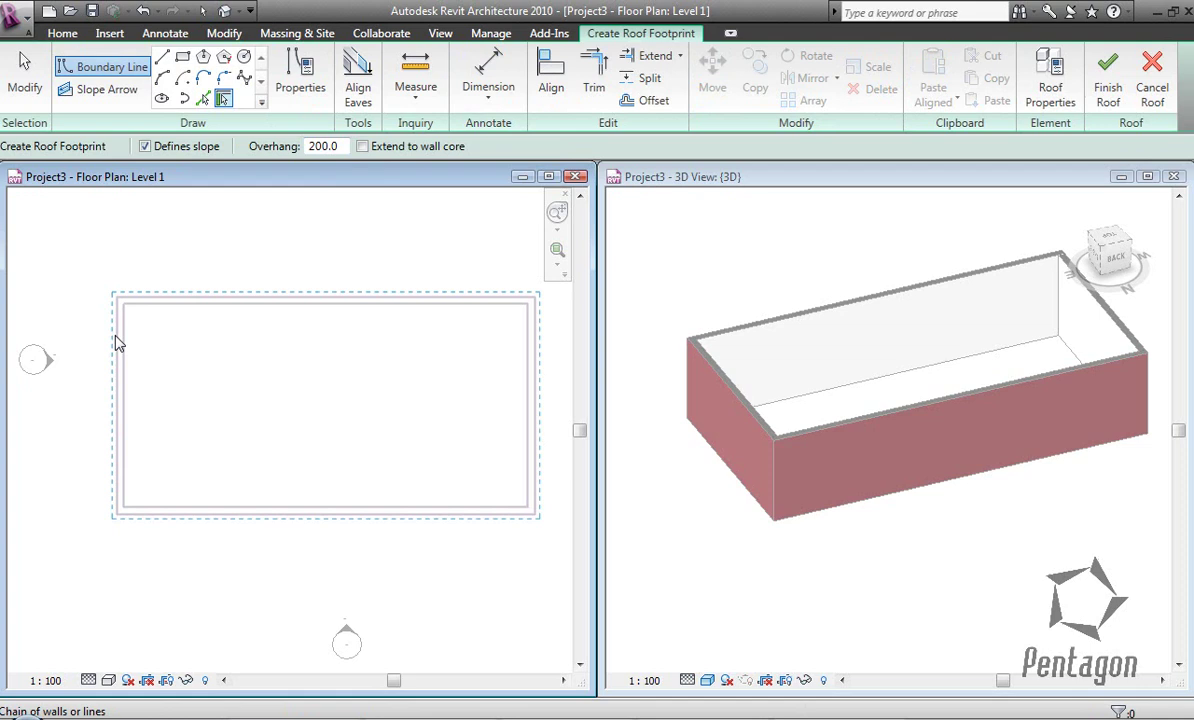
pyautogui.click(117, 345)
pyautogui.moveTo(323, 394); pyautogui.dragTo(280, 384, button='middle')
pyautogui.click(1110, 93)
# Change the roof's type to Generic - 125mm.
pyautogui.click(804, 308)
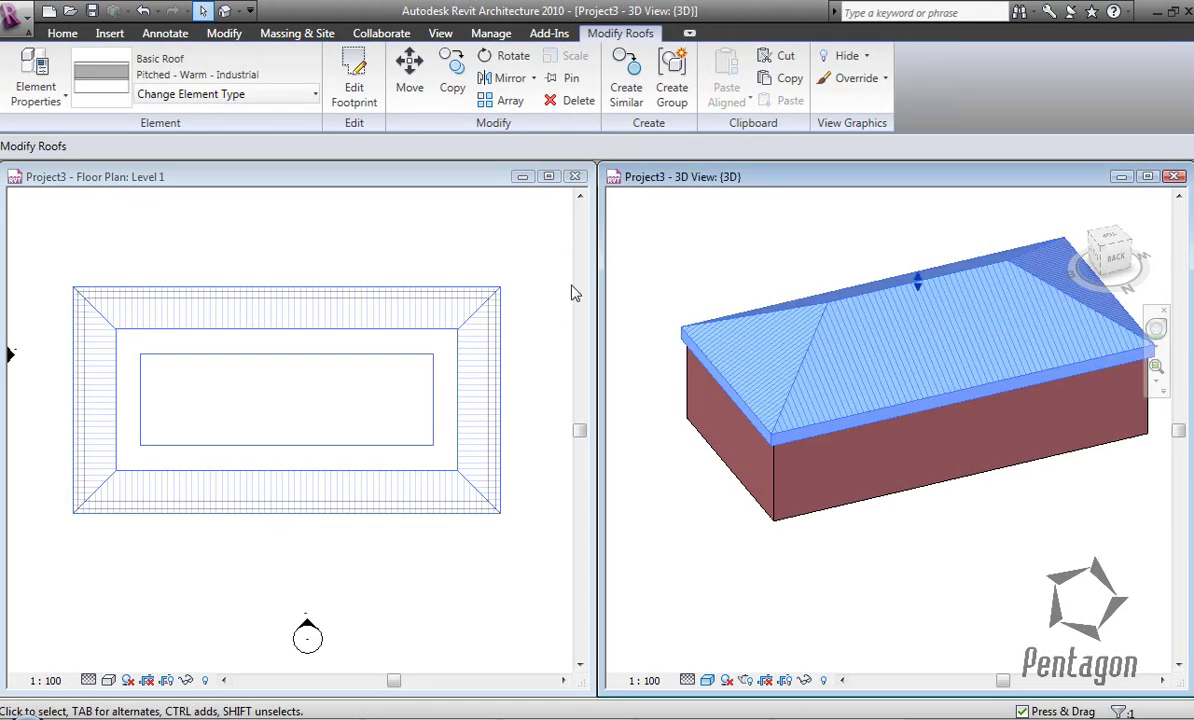
pyautogui.click(222, 98)
pyautogui.click(205, 179)
pyautogui.press('Escape')
# Turn off Defines Slope on the left and right footprint lines to make a gable roof.
pyautogui.click(790, 340)
pyautogui.click(350, 92)
pyautogui.click(185, 339)
pyautogui.click(73, 344)
pyautogui.keyDown('ctrl'); pyautogui.click(501, 347); pyautogui.keyUp('ctrl')
pyautogui.click(301, 146)
pyautogui.click(1118, 95)
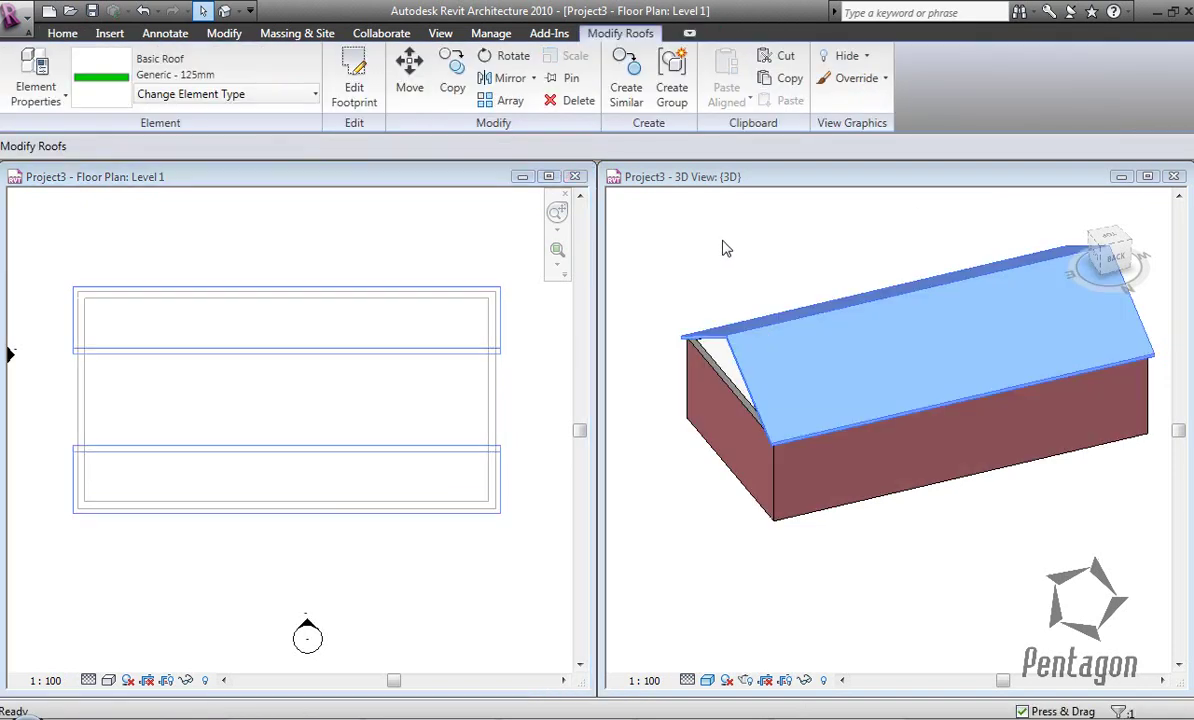
pyautogui.click(746, 520)
pyautogui.keyDown('shift'); pyautogui.moveTo(746, 520); pyautogui.dragTo(750, 450, button='middle'); pyautogui.keyUp('shift')
# Attach the tops of the whole wall chain to the roof.
pyautogui.press('Tab')
pyautogui.click(737, 390)
pyautogui.click(360, 76)
pyautogui.click(670, 313)
pyautogui.press('Escape')
# Remove the slope from the top footprint edge to make a mono-pitch roof.
pyautogui.click(420, 292)
pyautogui.click(432, 296)
pyautogui.click(345, 90)
pyautogui.click(426, 288)
pyautogui.click(1110, 88)
pyautogui.click(1110, 88)
pyautogui.keyDown('shift'); pyautogui.moveTo(951, 501); pyautogui.dragTo(1010, 510, button='middle'); pyautogui.keyUp('shift')
# Remove the slope from the bottom footprint edge so the roof becomes flat.
pyautogui.click(778, 349)
pyautogui.click(356, 88)
pyautogui.click(328, 520)
pyautogui.click(333, 518)
pyautogui.click(673, 282)
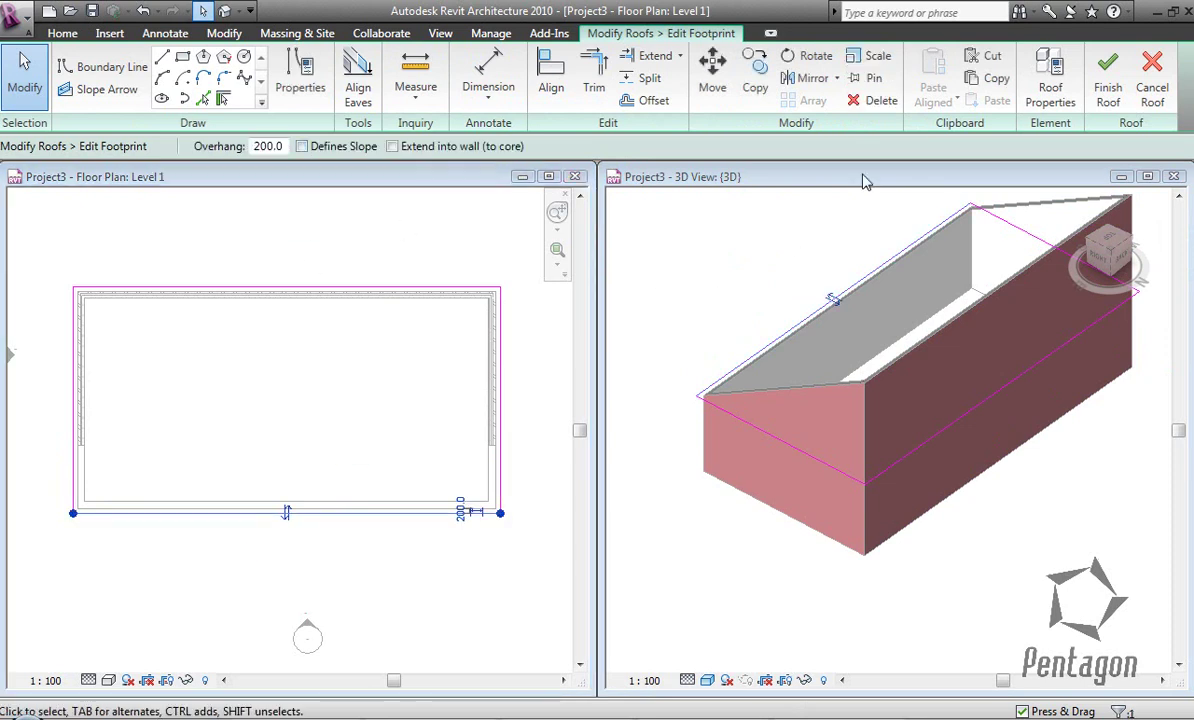
pyautogui.click(1108, 88)
pyautogui.click(712, 292)
# Draw a slope arrow in the roof footprint from the top-left to the bottom-right corner.
pyautogui.click(453, 261)
pyautogui.click(450, 287)
pyautogui.click(585, 95)
pyautogui.click(107, 89)
pyautogui.click(79, 288)
pyautogui.click(500, 513)
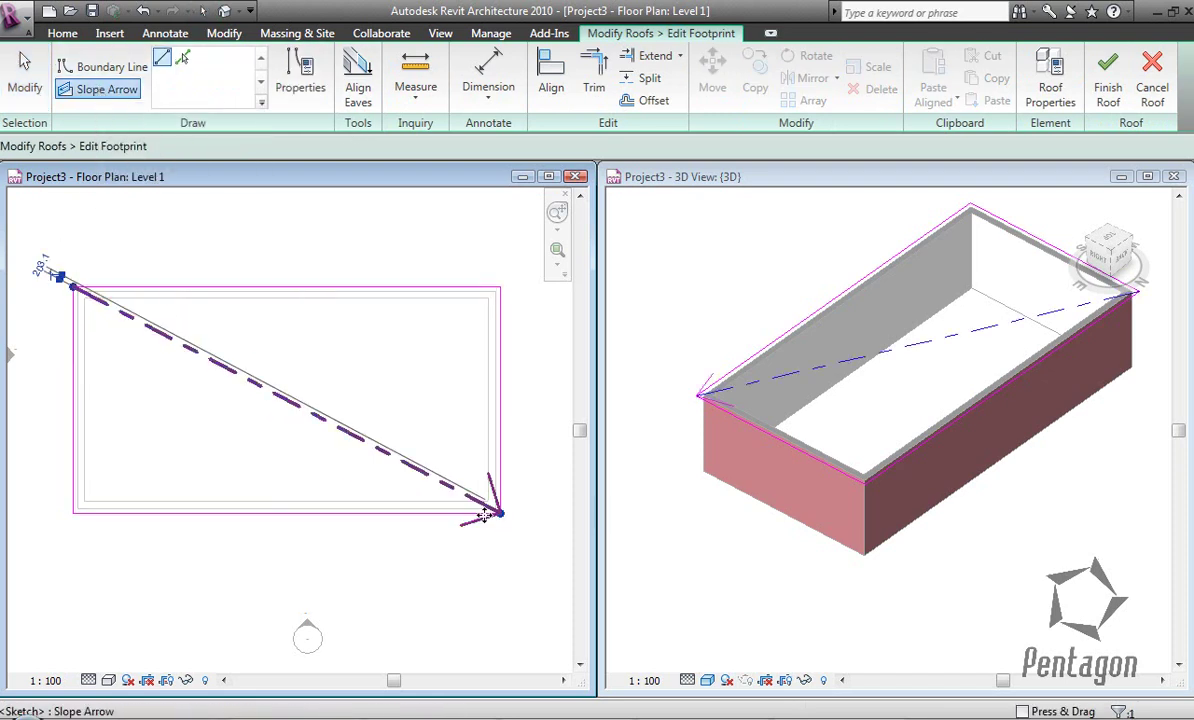
pyautogui.press('Escape')
# Set the slope arrow to be specified by Slope and finish the roof.
pyautogui.click(280, 396)
pyautogui.click(779, 251)
pyautogui.click(602, 283)
pyautogui.click(645, 355)
pyautogui.click(658, 612)
pyautogui.click(1110, 90)
pyautogui.keyDown('shift'); pyautogui.moveTo(818, 547); pyautogui.dragTo(725, 280, button='middle'); pyautogui.keyUp('shift')
# Delete the slope arrow and make every footprint boundary line define slope.
pyautogui.press('Escape')
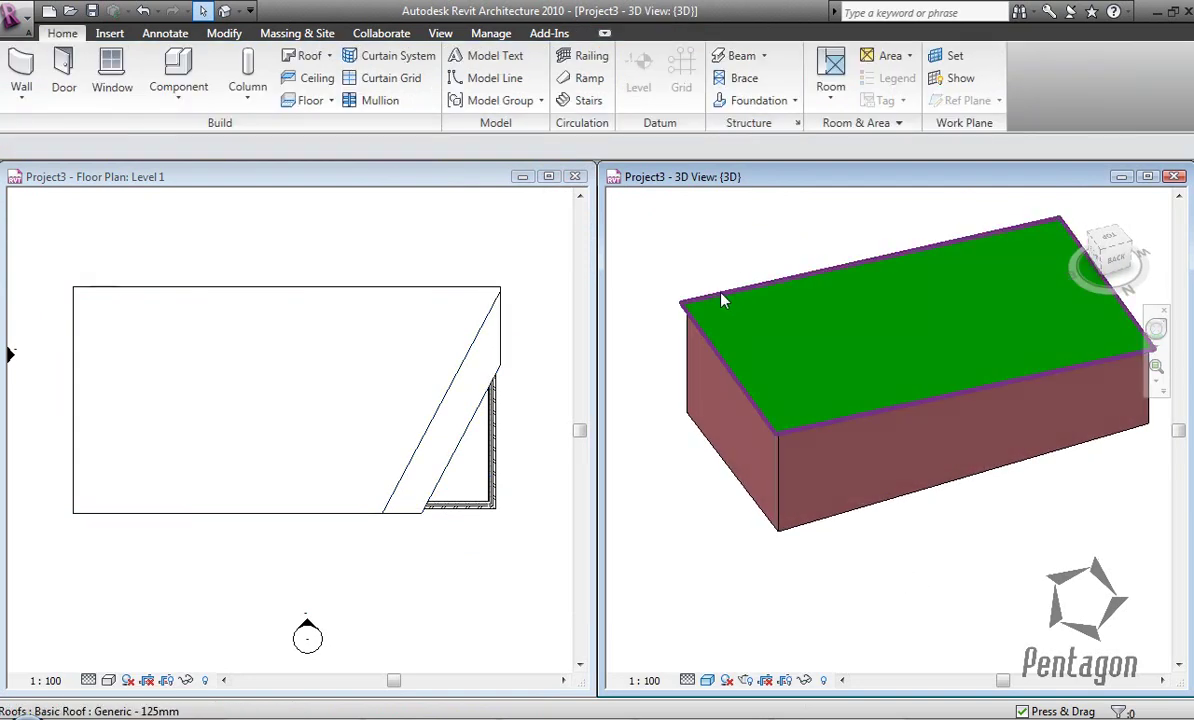
pyautogui.click(725, 300)
pyautogui.click(354, 90)
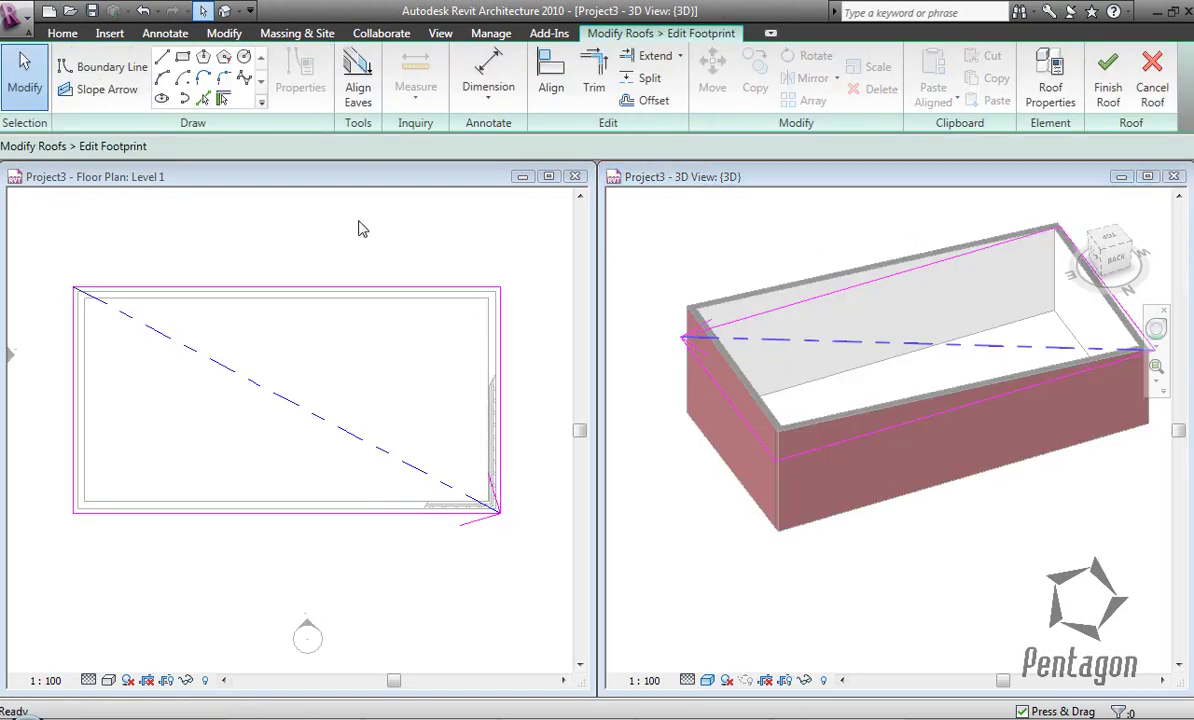
pyautogui.click(285, 402)
pyautogui.press('Delete')
pyautogui.press('Tab')
pyautogui.click(290, 292)
pyautogui.click(302, 146)
pyautogui.click(360, 405)
# Raise the left line's Plate Offset From Base and finish the Dutch hip roof.
pyautogui.click(84, 350)
pyautogui.press('p')
pyautogui.press('r')
pyautogui.click(638, 283)
pyautogui.click(657, 610)
pyautogui.click(1108, 90)
pyautogui.keyDown('shift'); pyautogui.moveTo(866, 554); pyautogui.dragTo(925, 590, button='middle'); pyautogui.keyUp('shift')
# Split the front footprint edge twice and make the middle 2400 piece non-sloping.
pyautogui.click(385, 420)
pyautogui.moveTo(311, 426)
pyautogui.mouseDown(button='middle')
pyautogui.moveTo(344, 389)
pyautogui.moveTo(337, 381)
pyautogui.mouseUp(button='middle')
pyautogui.click(354, 80)
pyautogui.moveTo(360, 301); pyautogui.dragTo(376, 434, button='middle')
pyautogui.scroll(1, 249, 468)
pyautogui.scroll(1, 250, 467)
pyautogui.click(645, 78)
pyautogui.click(167, 441)
pyautogui.click(343, 441)
pyautogui.press('Escape')
pyautogui.click(266, 442)
pyautogui.click(303, 146)
pyautogui.click(213, 259)
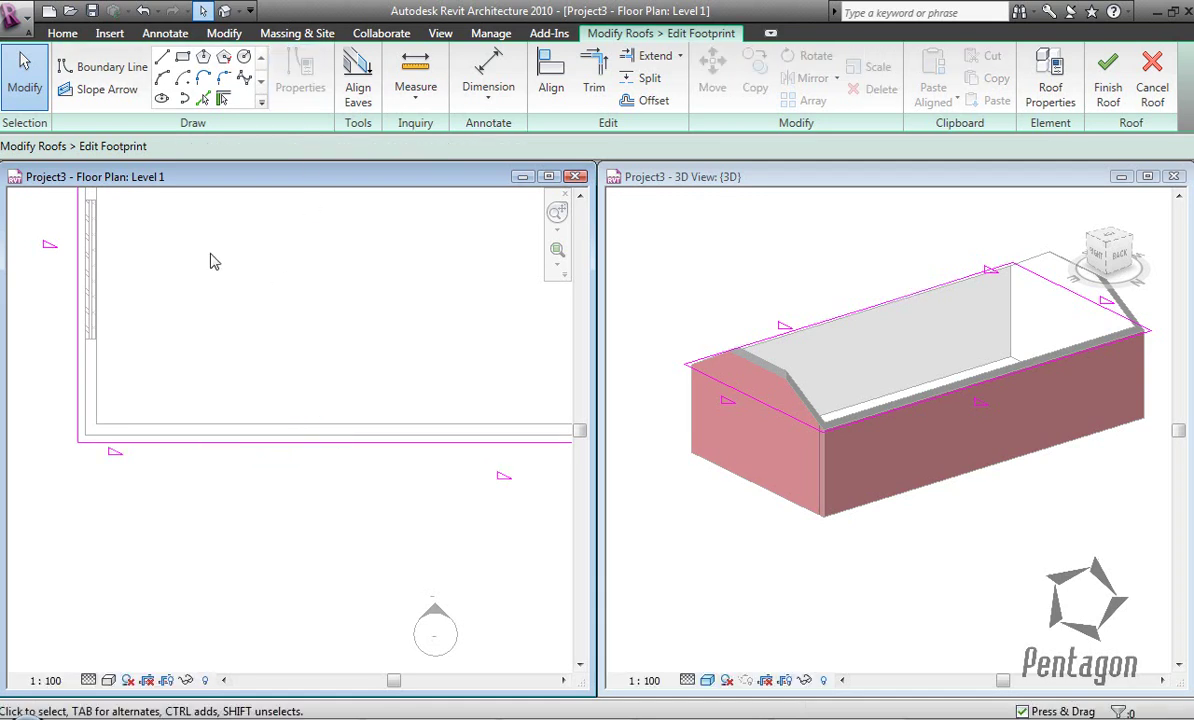
# Draw two opposing slope arrows from each end of the middle segment to its centre.
pyautogui.click(103, 92)
pyautogui.click(166, 442)
pyautogui.click(255, 442)
pyautogui.press('Escape')
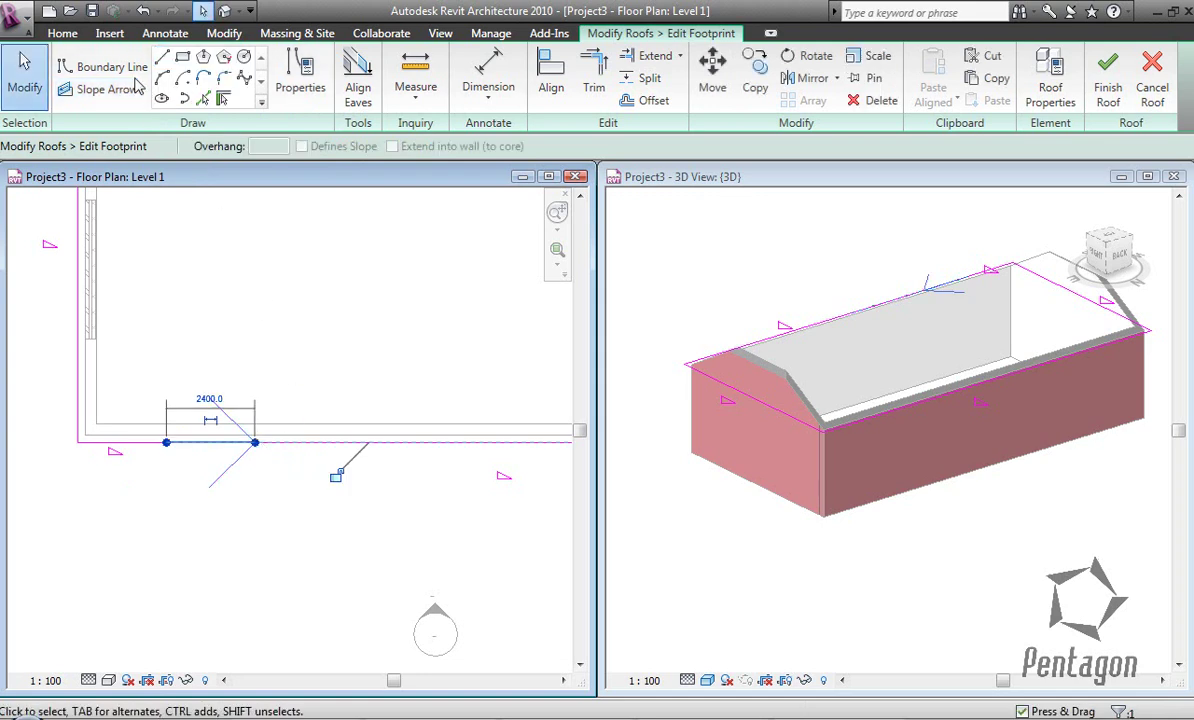
pyautogui.click(104, 89)
pyautogui.click(343, 442)
pyautogui.click(255, 442)
pyautogui.press('Escape')
# Set both slope arrows to be specified by Slope and finish the dormer roof.
pyautogui.moveTo(330, 424); pyautogui.dragTo(205, 372)
pyautogui.press('p')
pyautogui.press('r')
pyautogui.click(778, 251)
pyautogui.click(628, 283)
pyautogui.click(659, 609)
pyautogui.click(1107, 80)
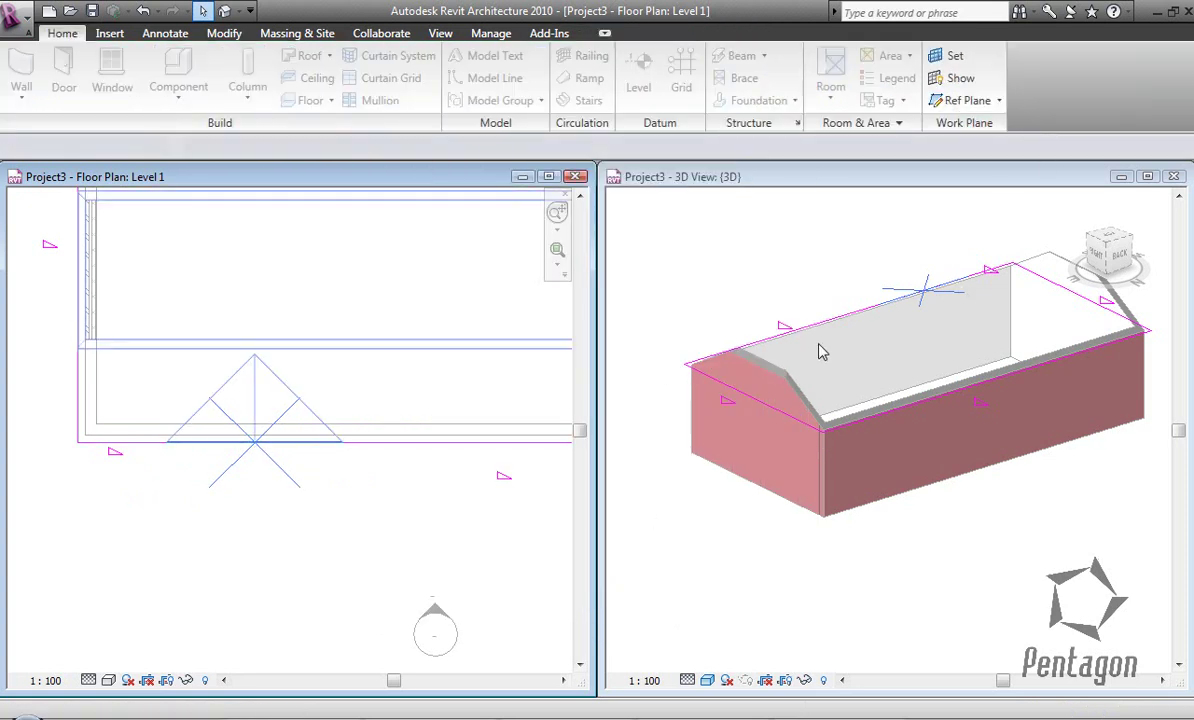